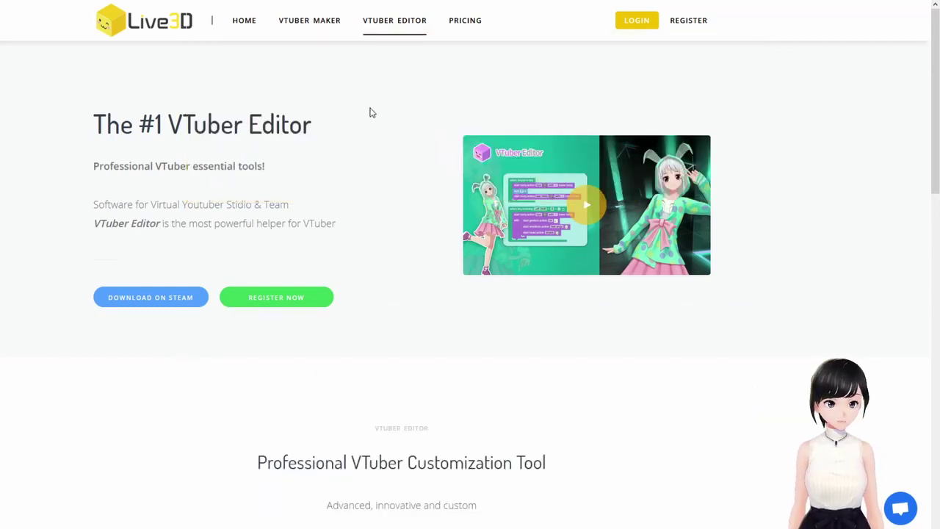
Look over the VTuber Maker product page and the account registration form on the Live3D website.
click(309, 24)
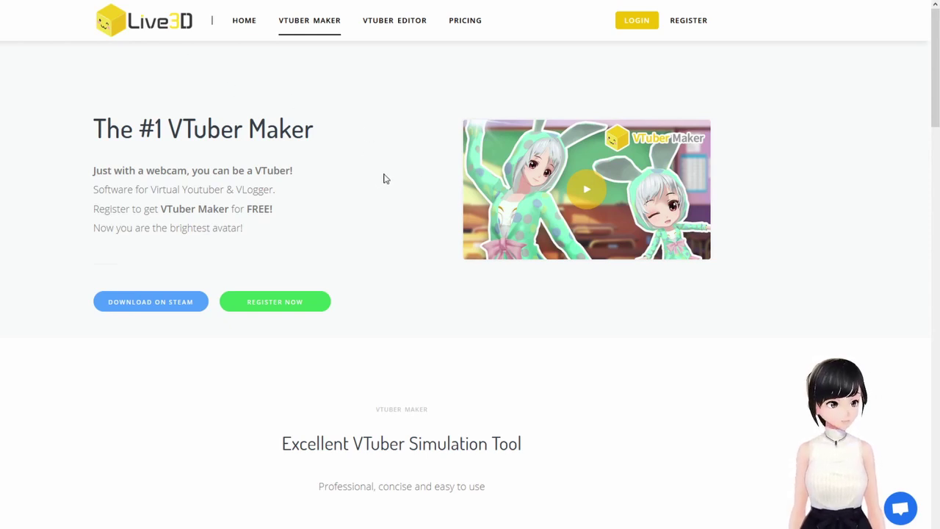
scroll(357, 235, down, 1)
scroll(363, 250, up, 1)
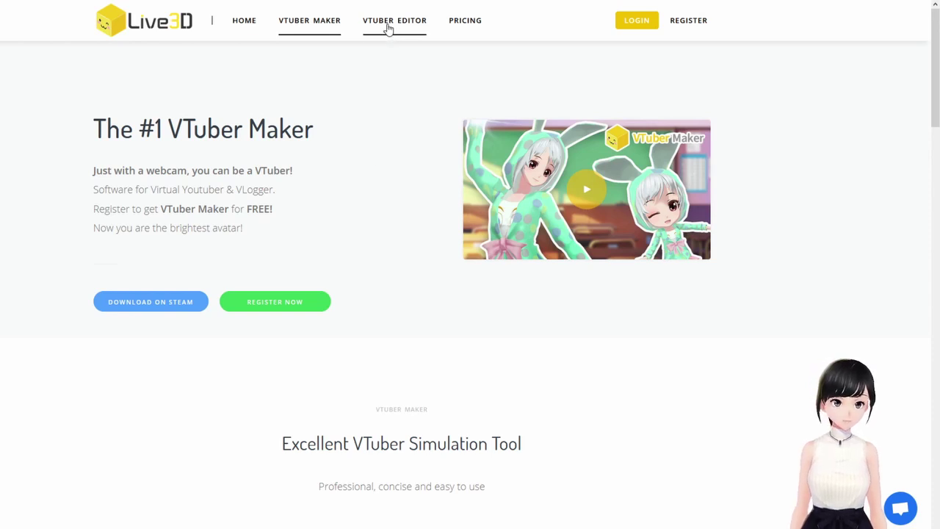
click(691, 27)
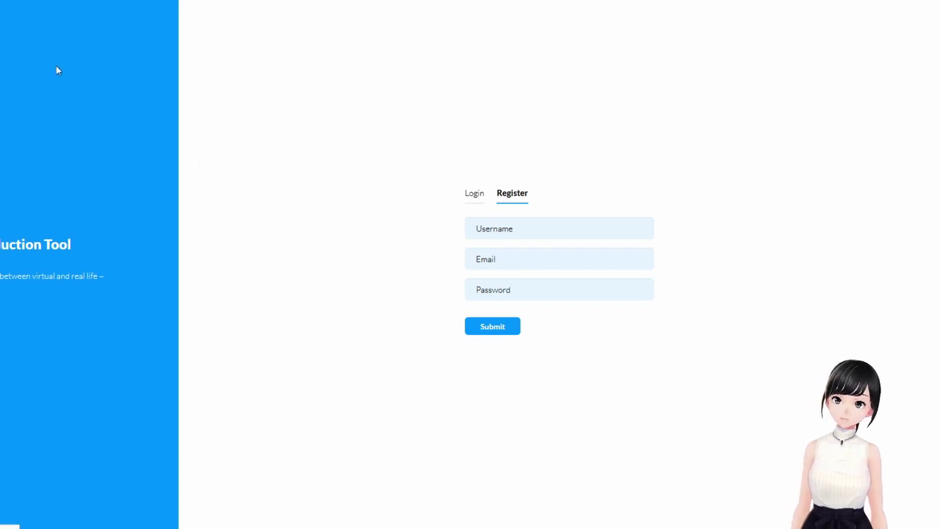
key(alt+Left)
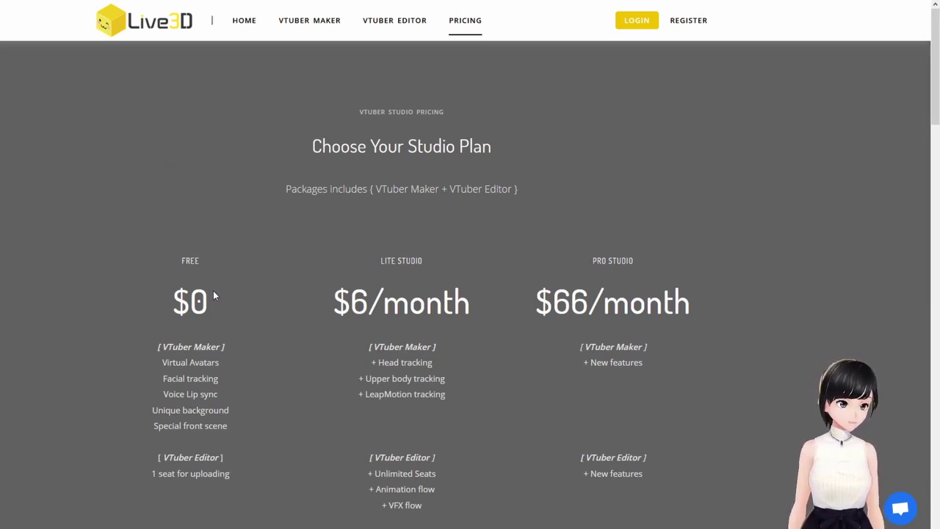
Compare the features and copyright terms of the Free, Lite Studio and Pro Studio plans on the pricing page.
scroll(213, 290, down, 1)
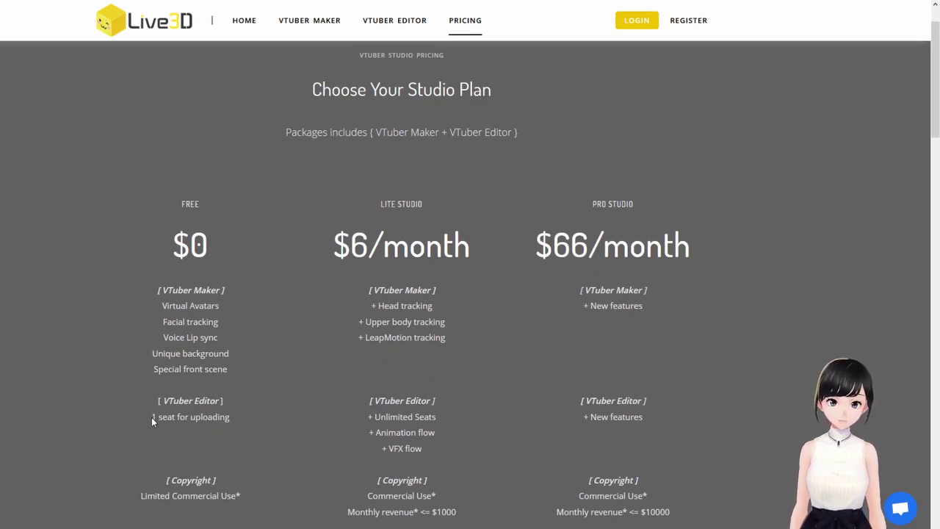
drag(176, 416, 242, 419)
click(231, 419)
triple_click(231, 419)
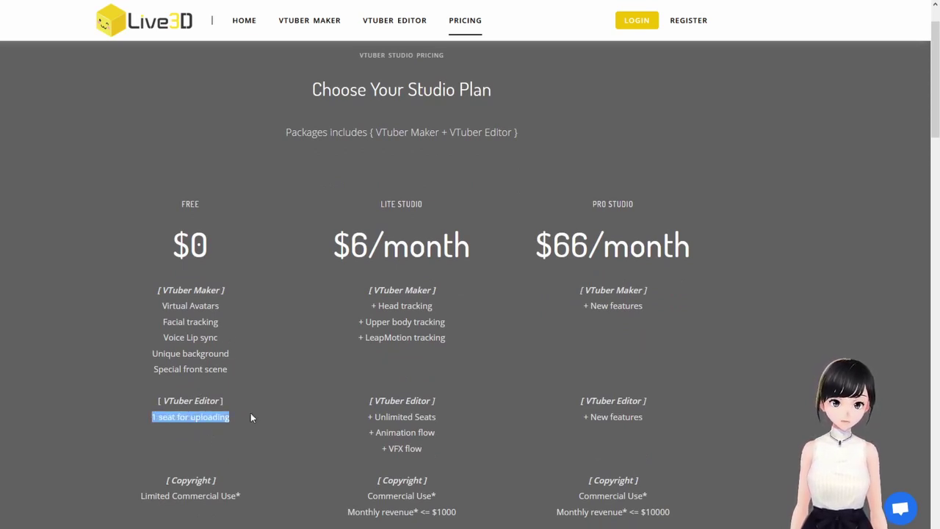
click(200, 465)
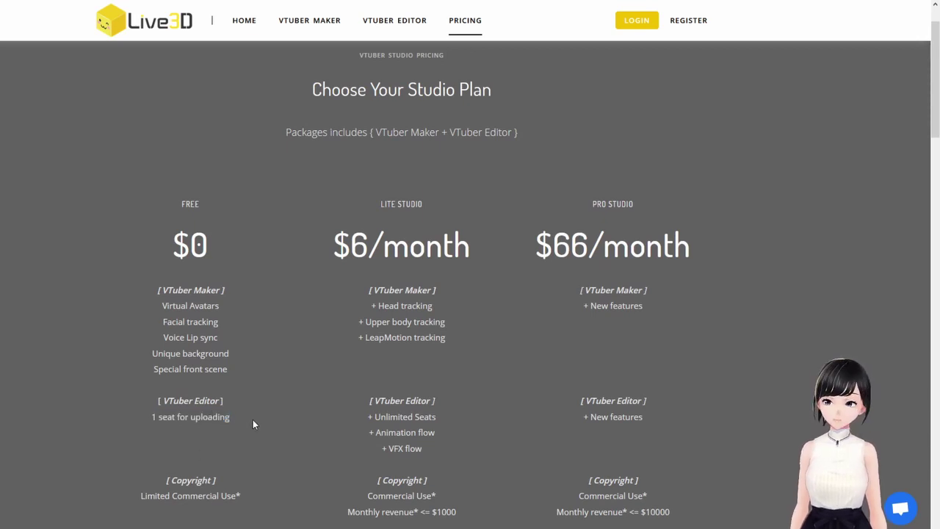
scroll(205, 411, down, 2)
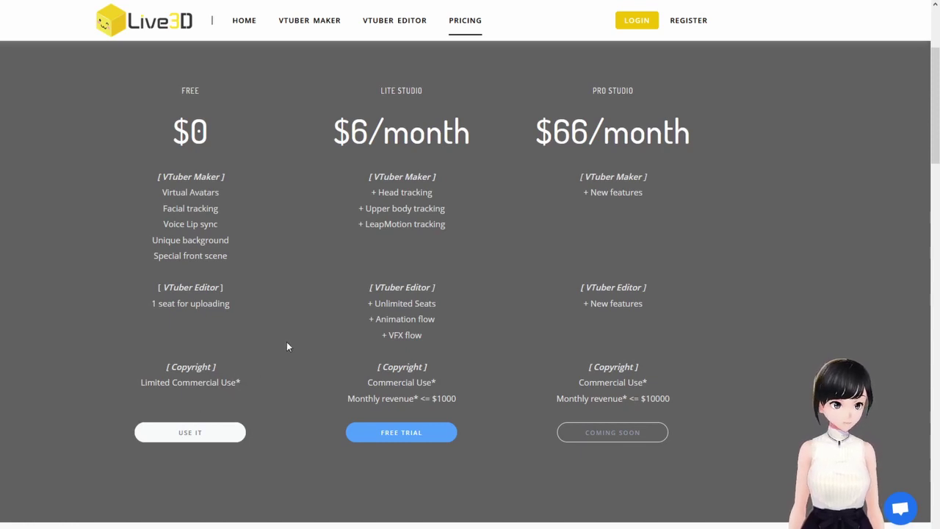
scroll(202, 438, up, 1)
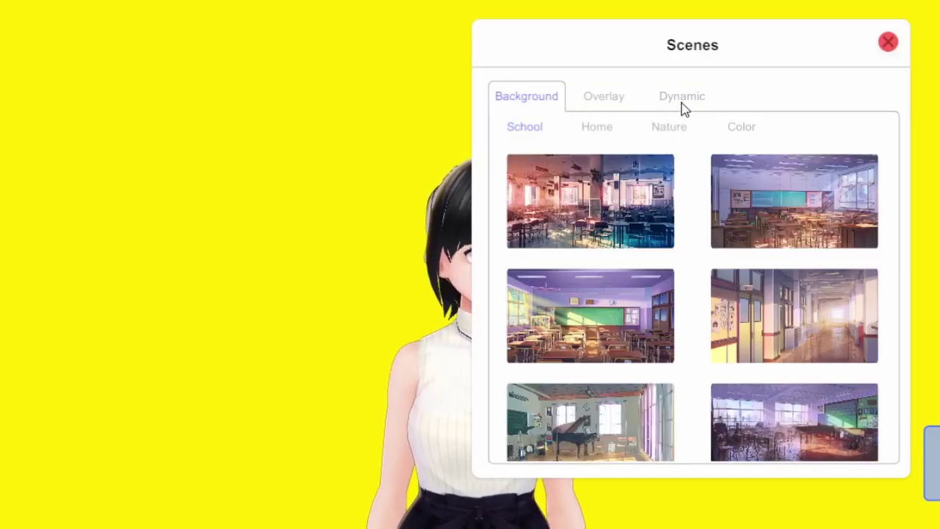
Switch to VTuber Maker and browse the color backgrounds and the dynamic scenes.
click(738, 129)
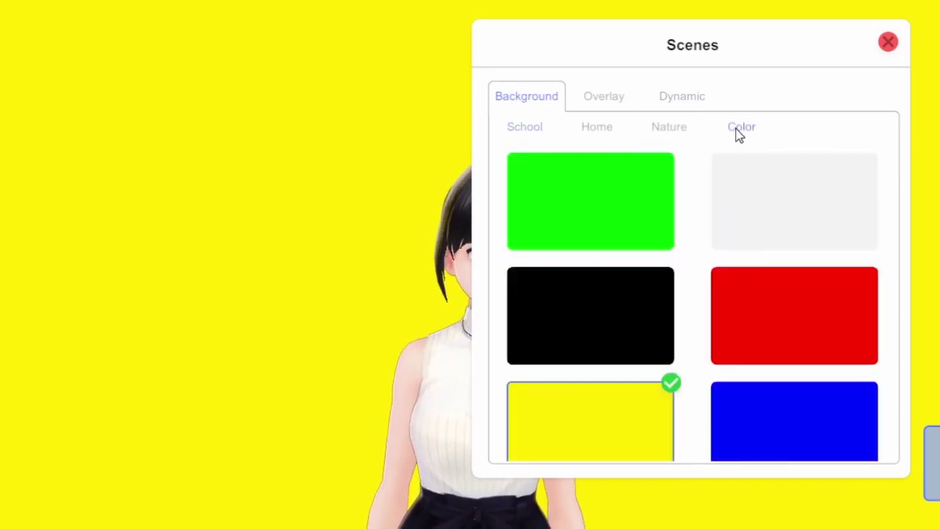
click(882, 98)
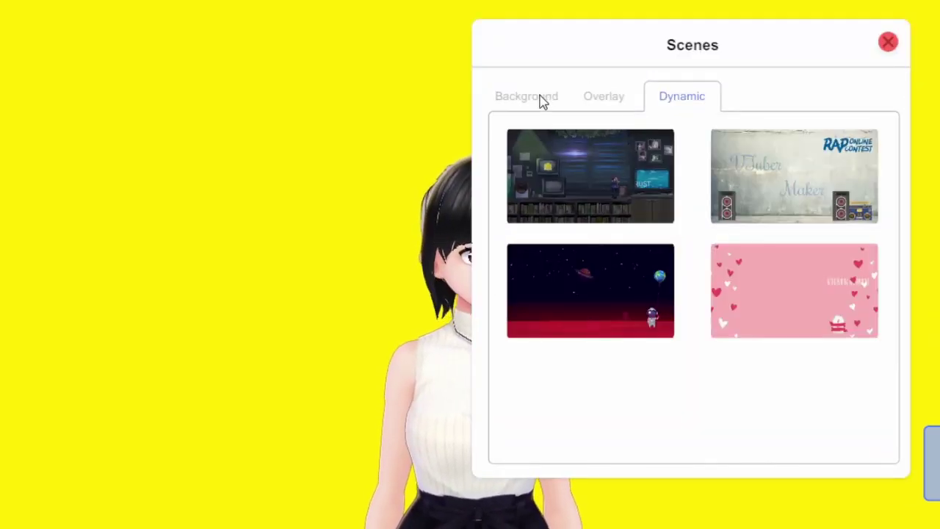
click(536, 97)
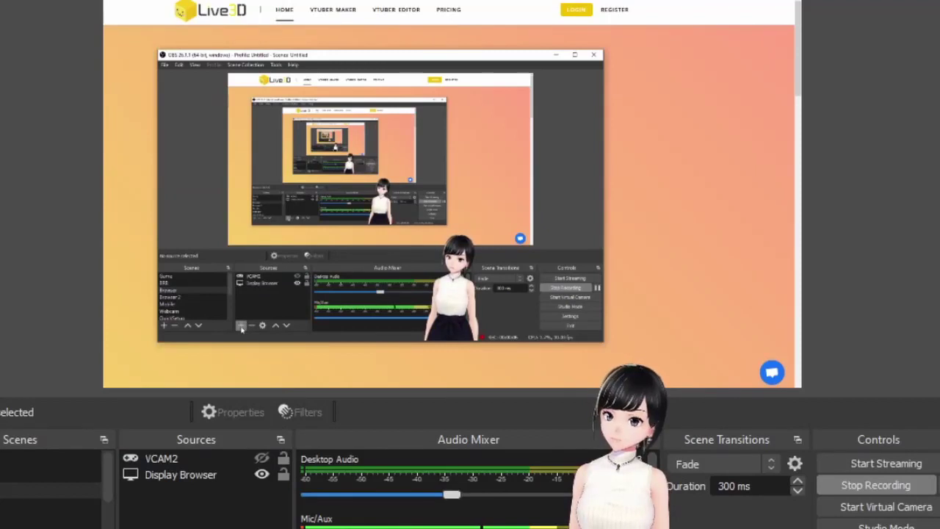
Switch to OBS and open the filters of the VCAM2 source.
click(136, 523)
key(Escape)
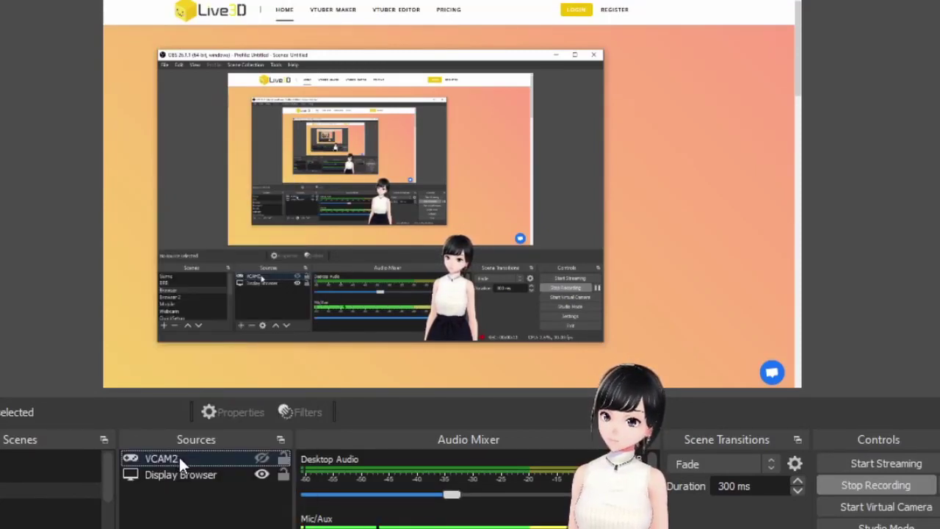
right_click(179, 455)
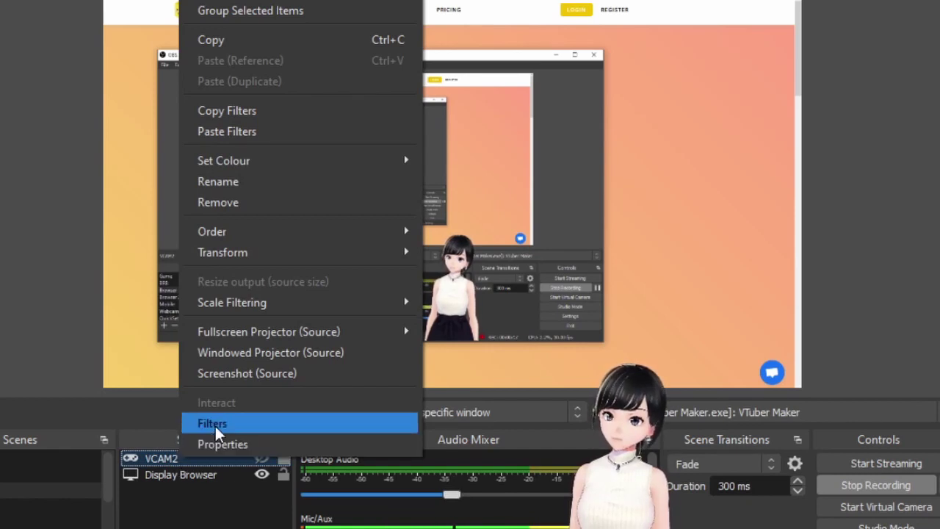
click(215, 424)
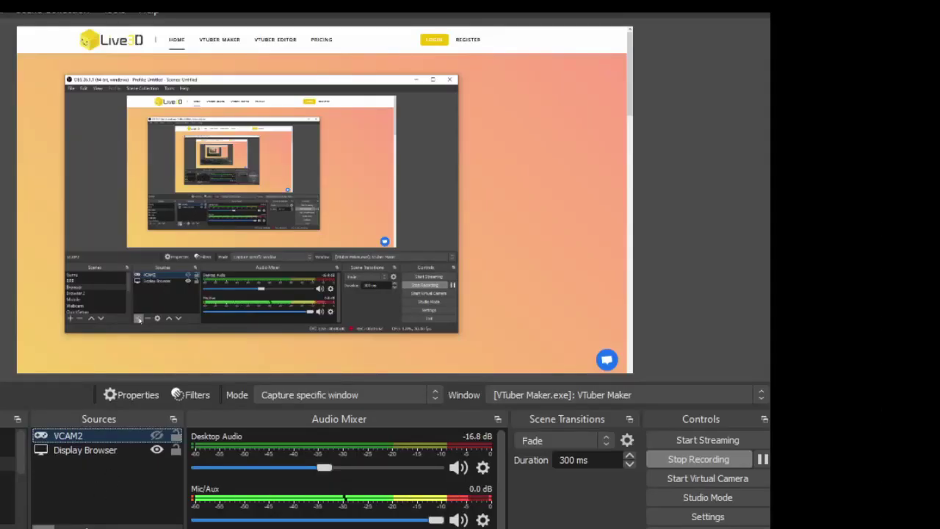
Add a Video Capture Device source to the current OBS scene and open its properties.
click(42, 524)
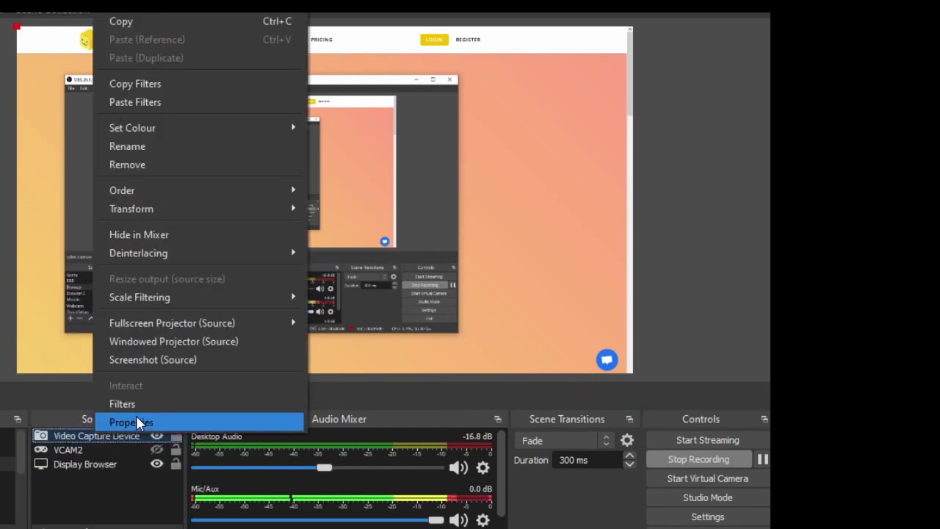
click(135, 417)
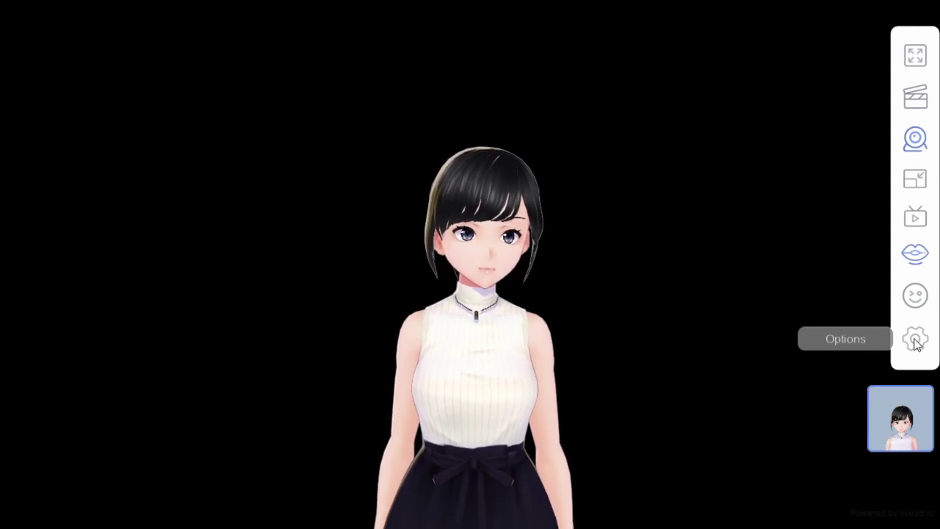
Switch to VTuber Maker and show the video input device choices in the device options.
click(911, 342)
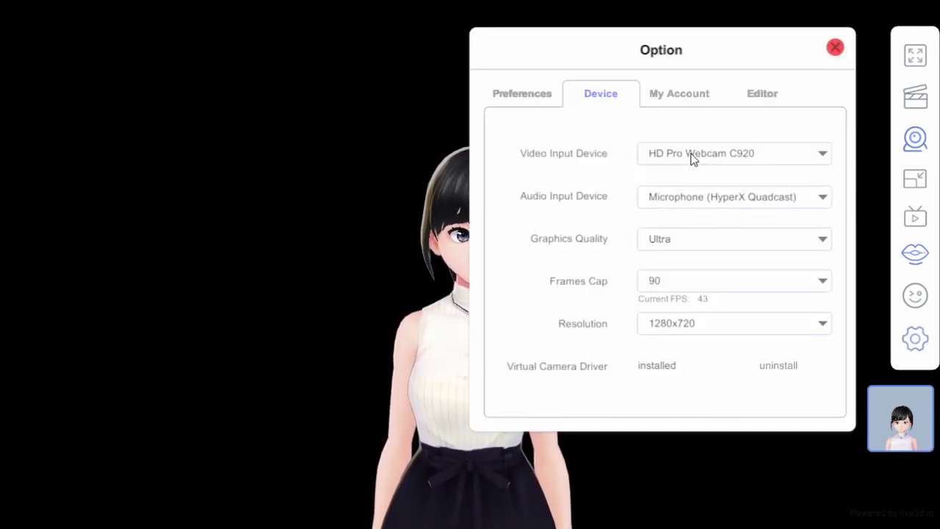
click(690, 158)
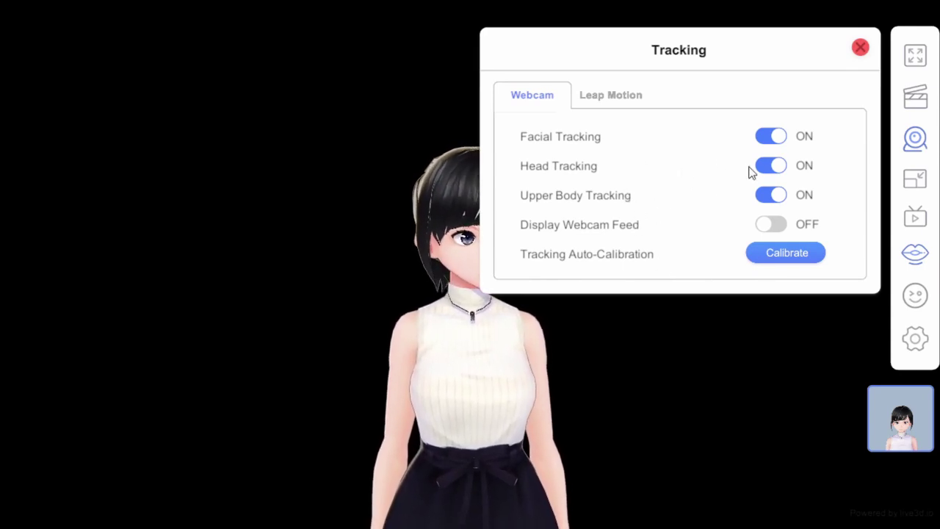
Switch on Leap Motion hand tracking, view the device attachment choices, and switch hand tracking off again.
click(625, 95)
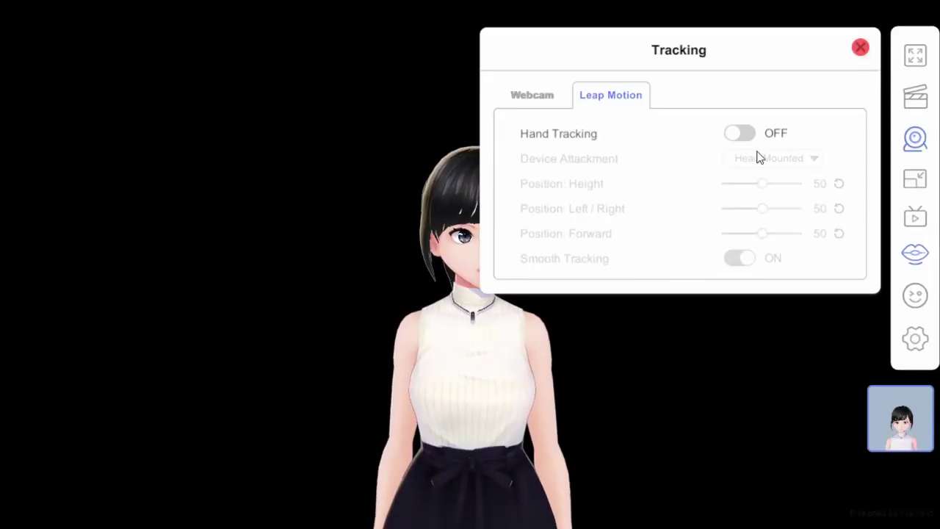
click(742, 134)
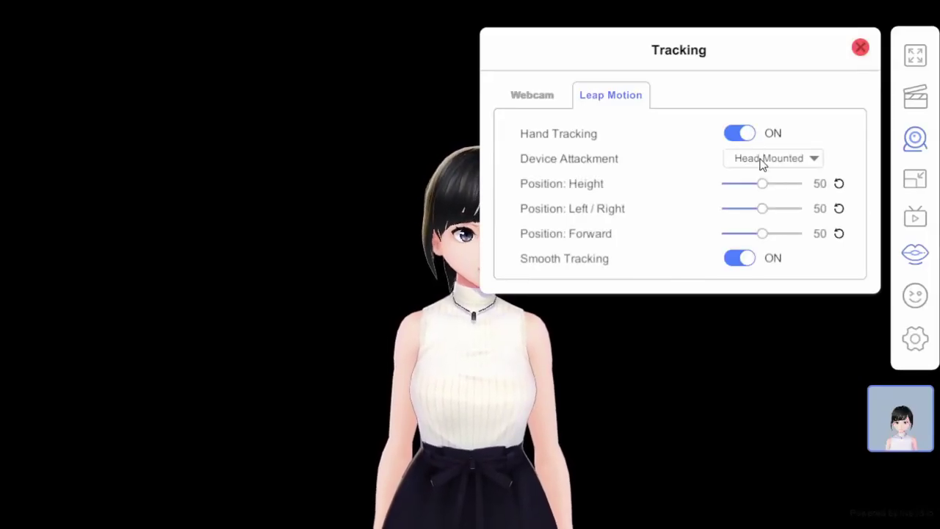
click(764, 160)
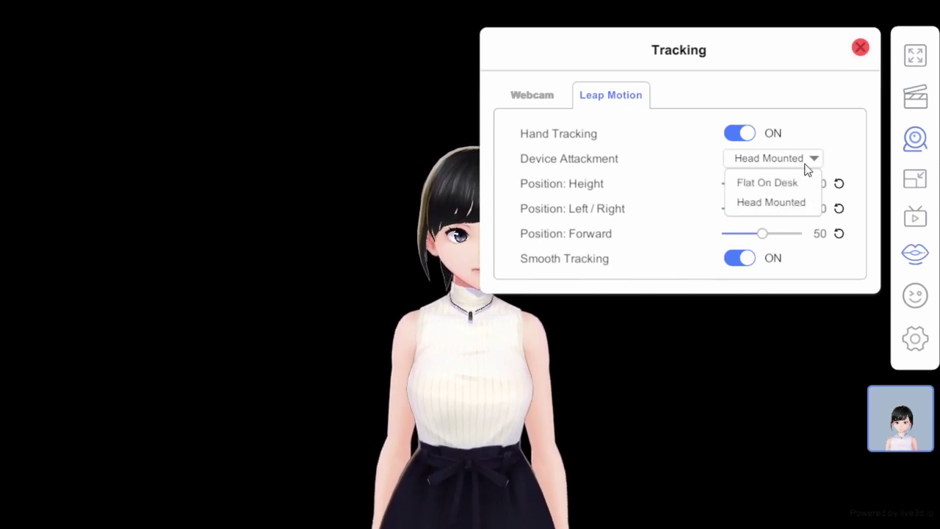
click(808, 166)
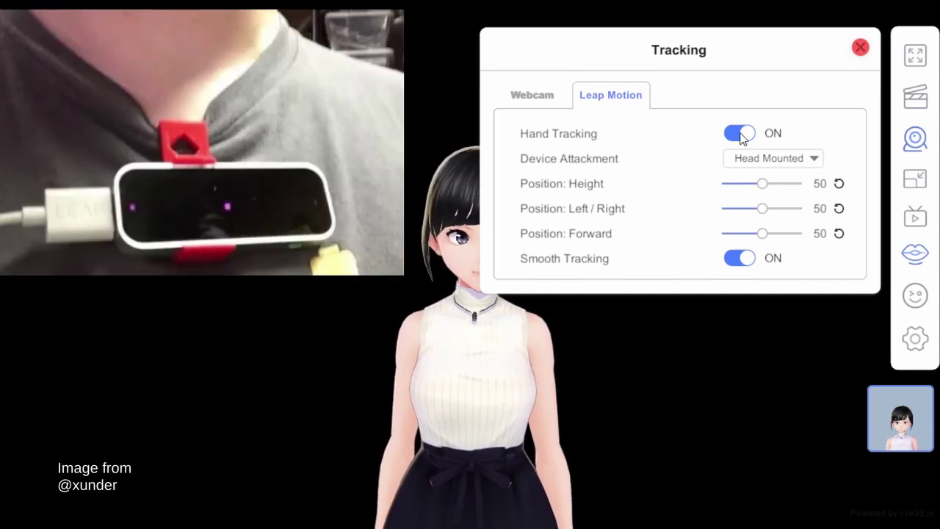
click(740, 134)
click(860, 48)
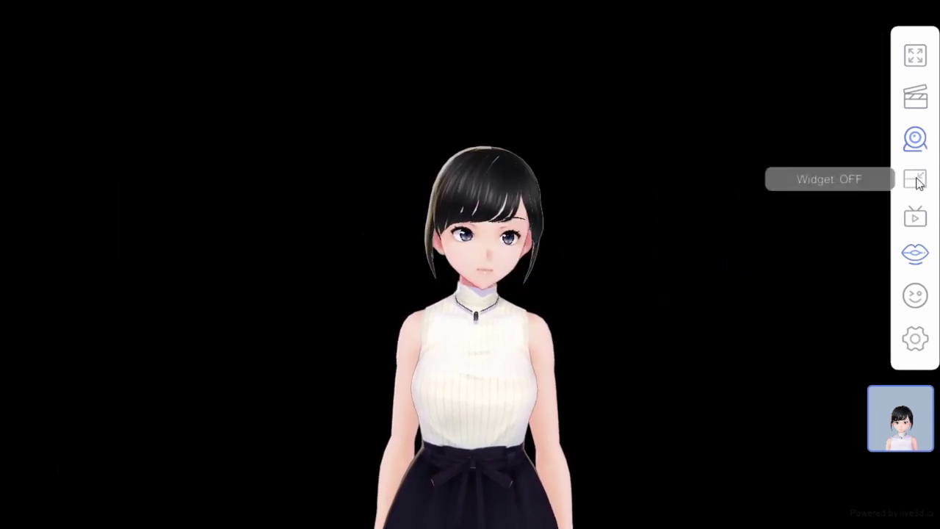
Toggle widget mode and review the operation key combinations for gestures and emotions in the preferences.
click(915, 179)
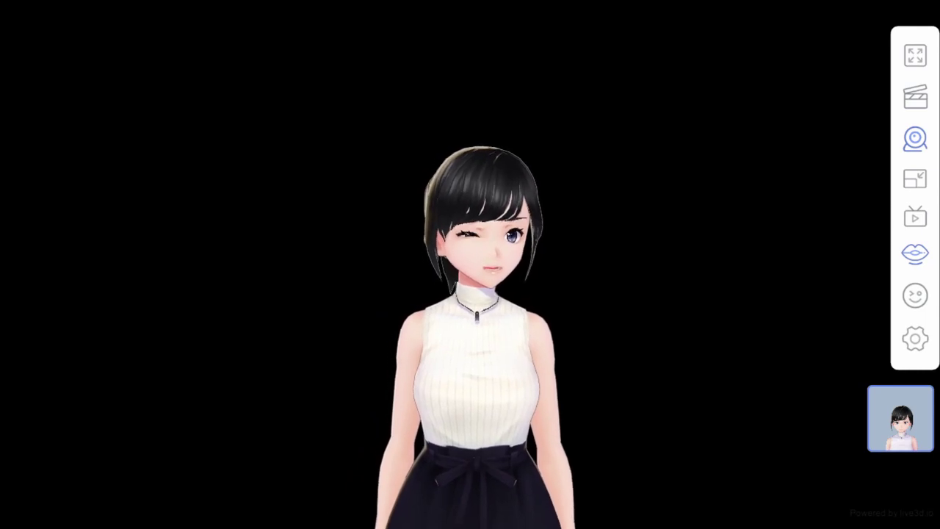
click(915, 338)
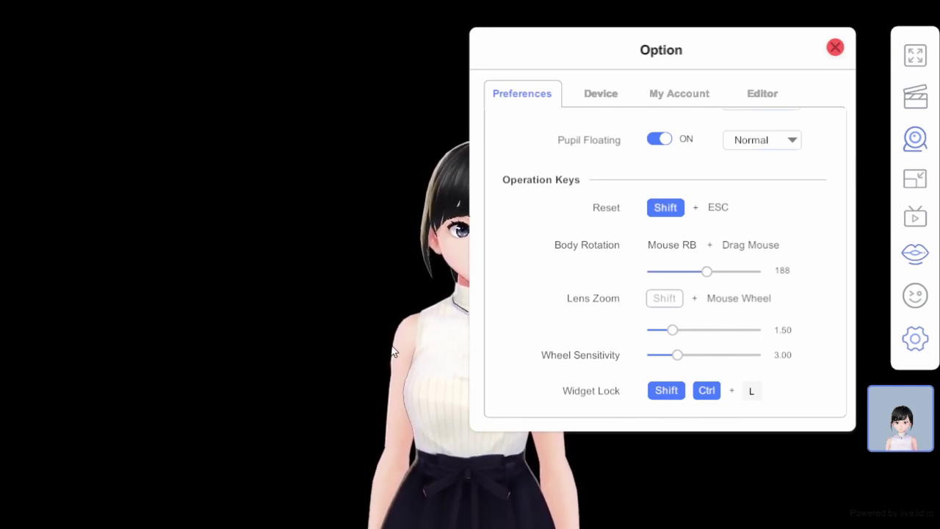
scroll(757, 298, down, 3)
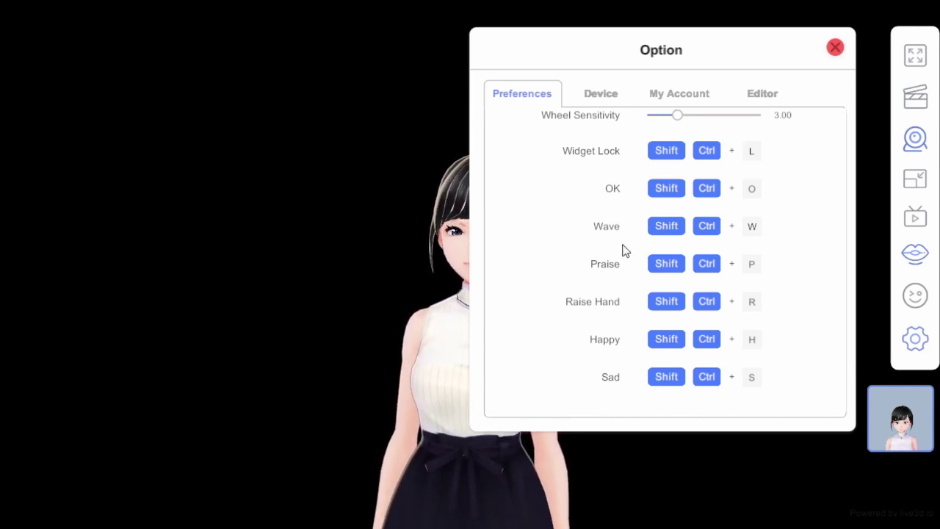
key(ctrl+shift+o)
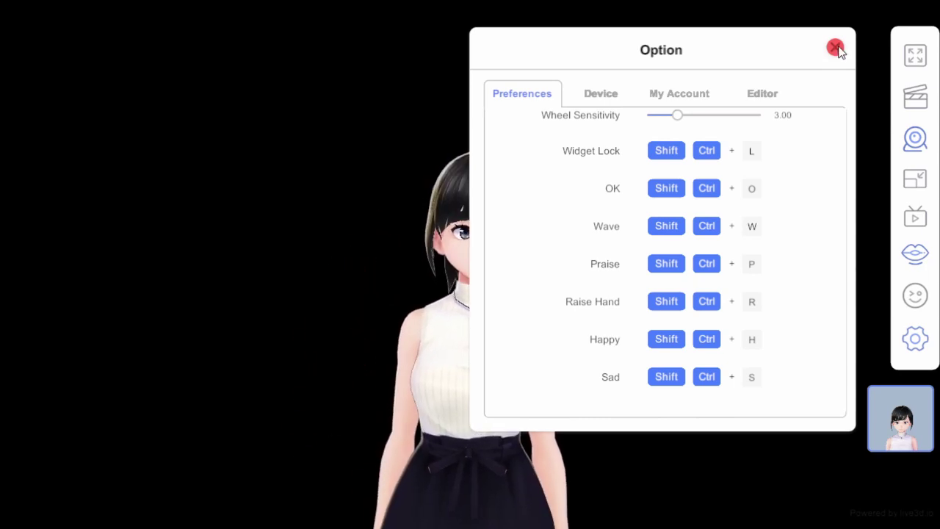
click(836, 48)
Show the avatar's quick actions with the wave gesture, and close them again.
click(914, 295)
click(915, 296)
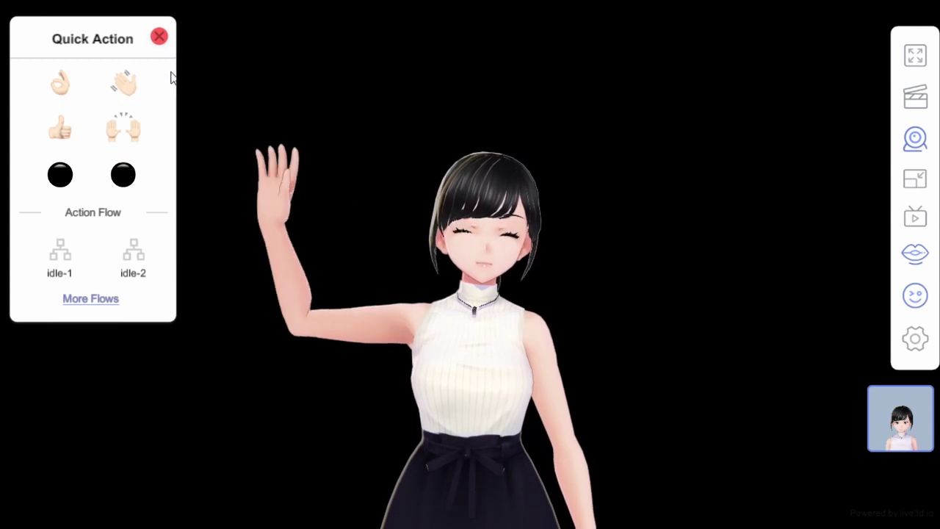
click(159, 36)
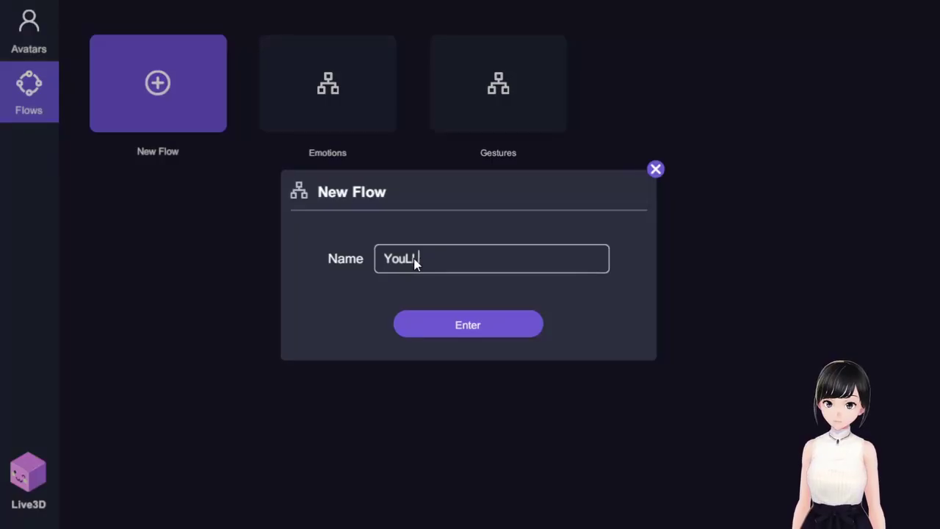
Switch to VTuber Editor and name the new flow YouLLNameIt.
text(LName)
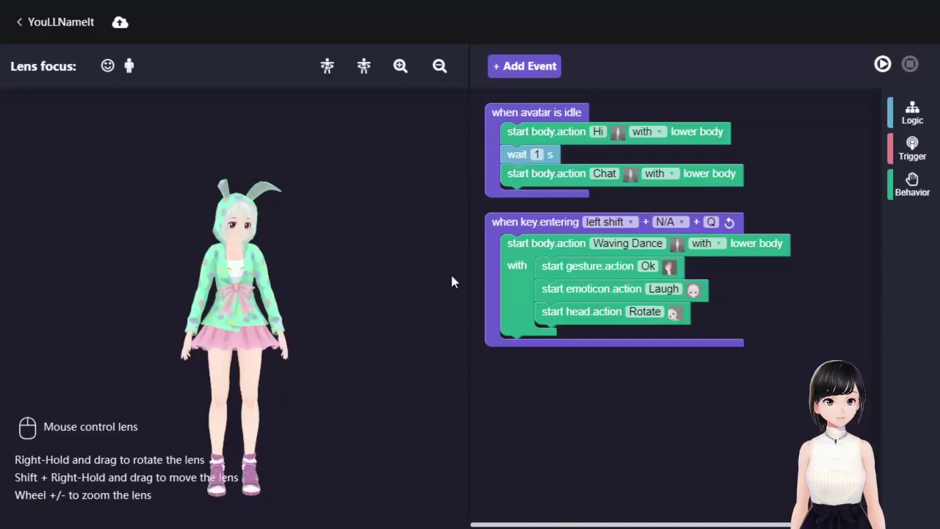
Add a key-entering event to the flow and set its key combination to left shift + A.
click(514, 65)
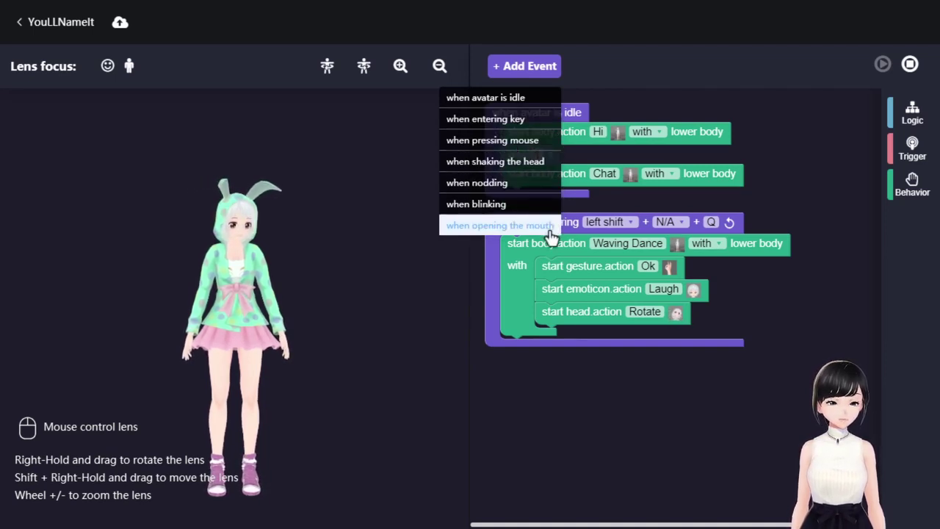
click(500, 118)
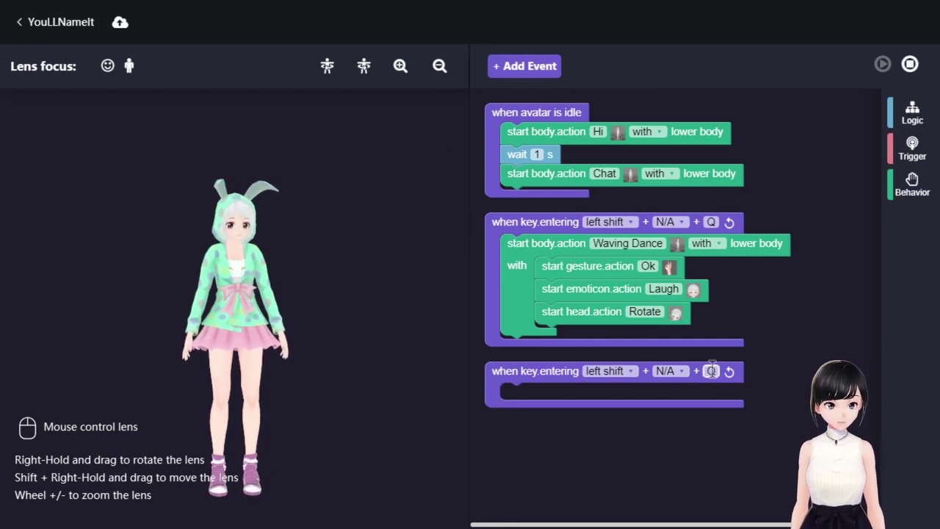
click(712, 371)
key(a)
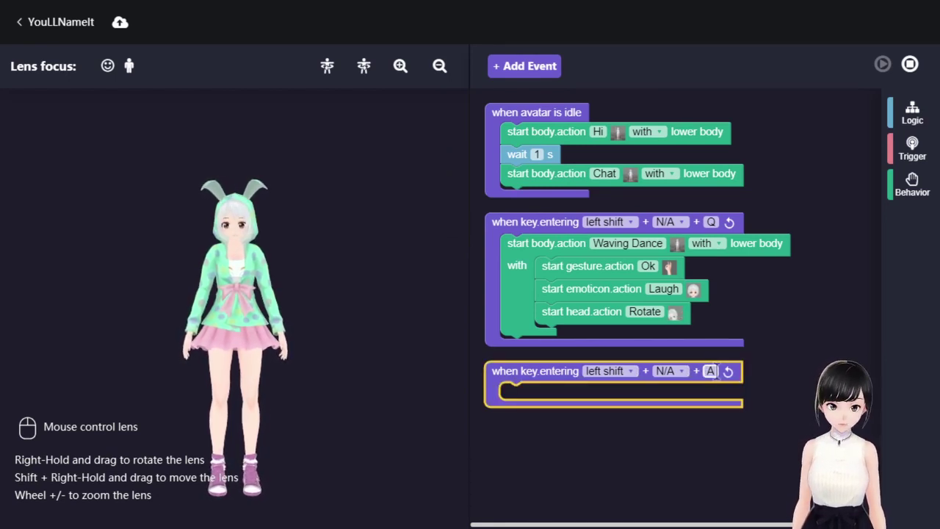
click(728, 437)
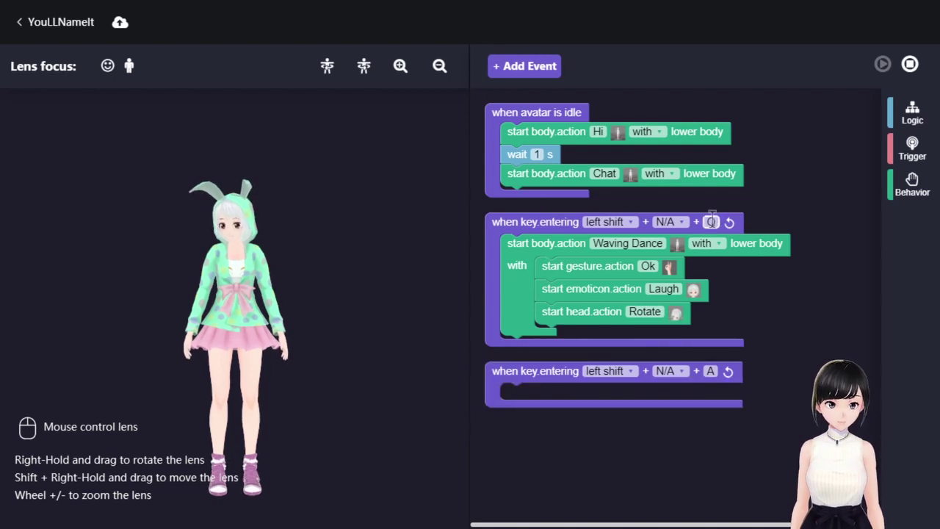
Delete the event for the idle avatar from the flow.
click(577, 115)
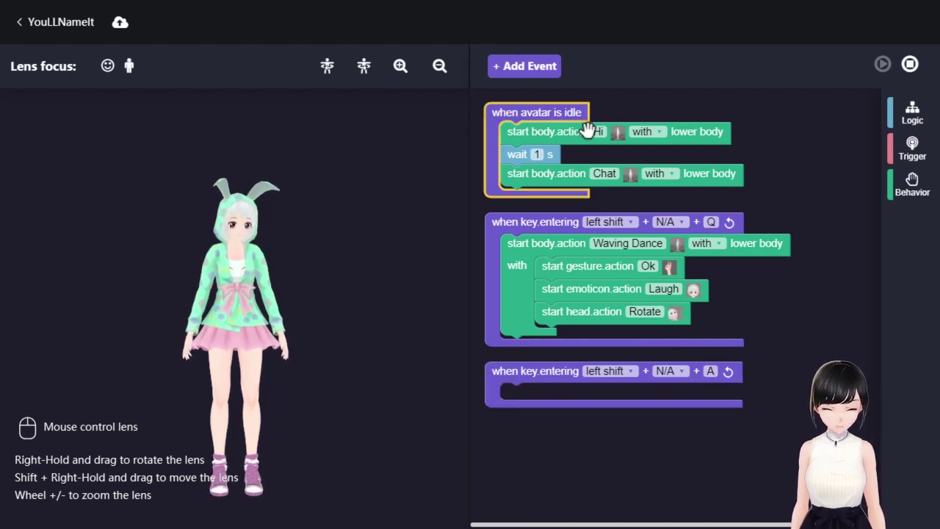
key(Delete)
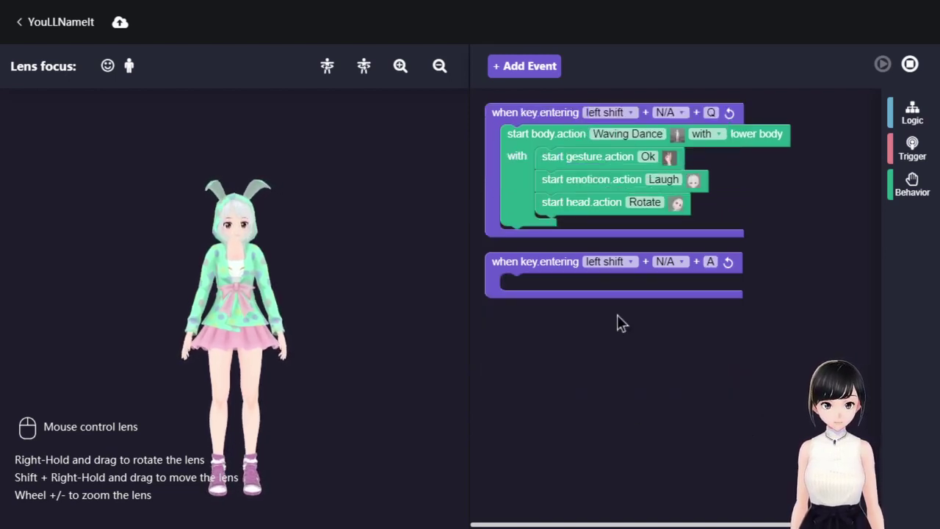
Add a body action block to the left shift + A event and set its action to Hand Up.
click(912, 184)
drag(661, 110, 516, 282)
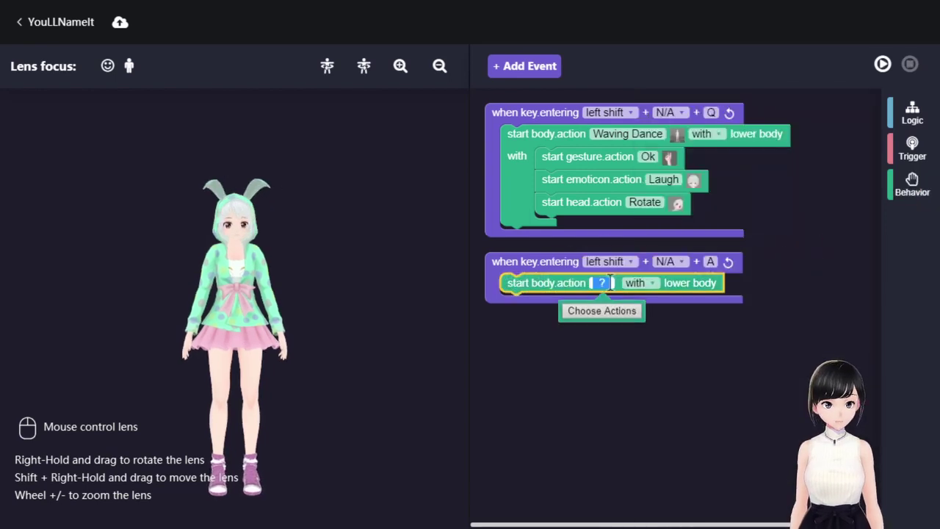
click(600, 325)
click(308, 338)
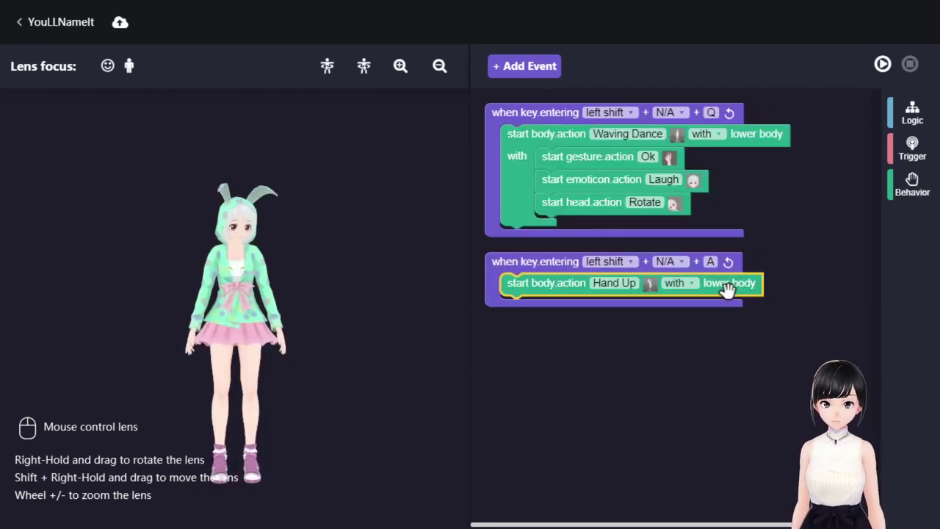
Run the flow and look through the available behavior blocks without adding one.
click(882, 64)
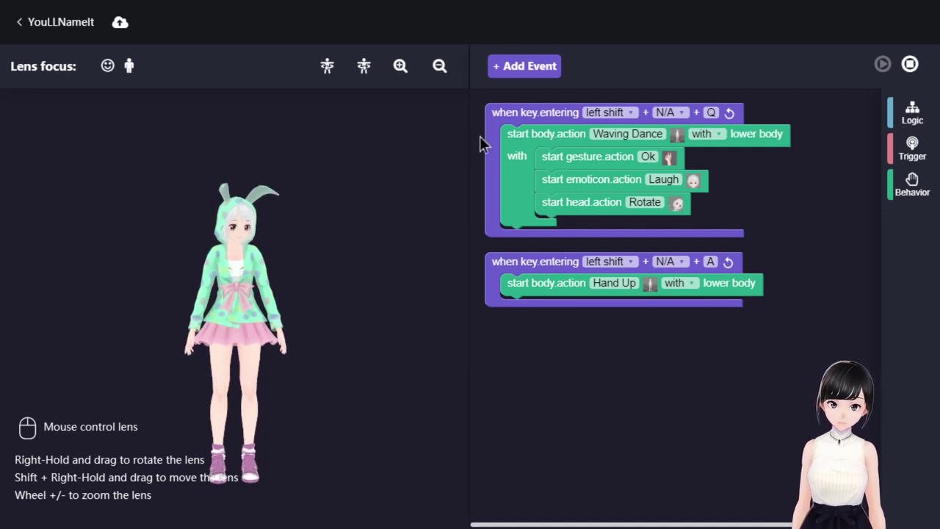
click(913, 185)
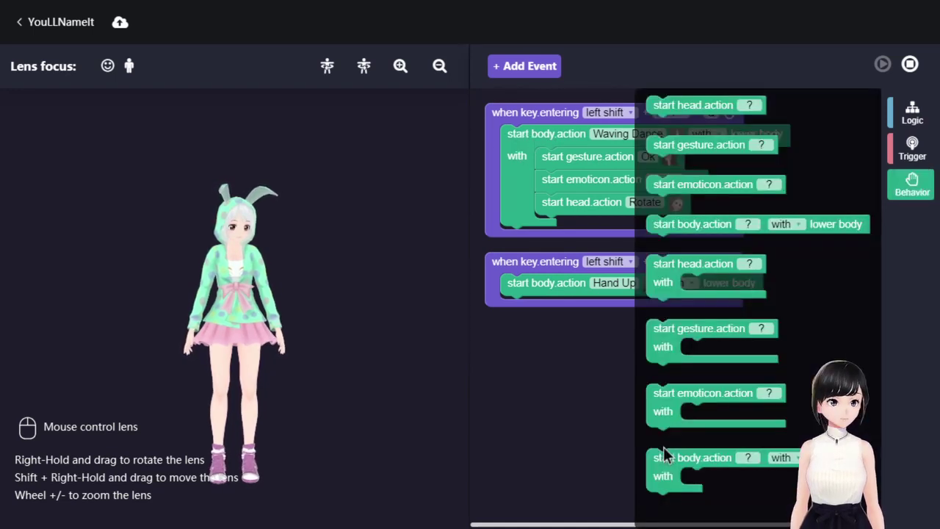
click(530, 410)
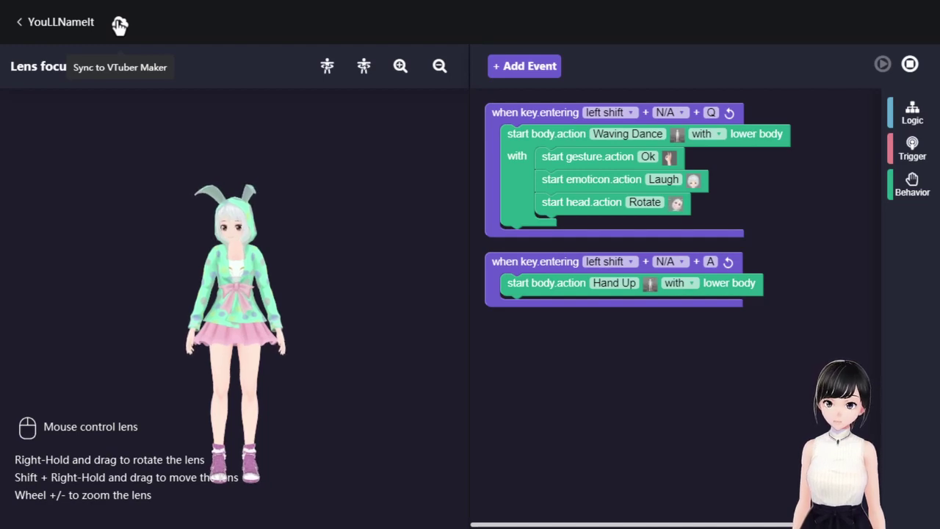
Sync the flow to VTuber Maker and close the action flow options there.
click(120, 26)
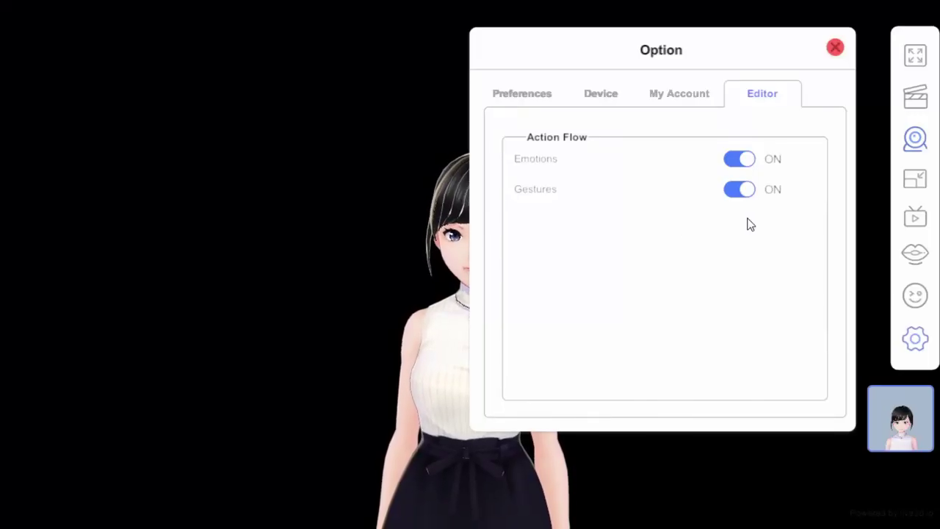
click(838, 48)
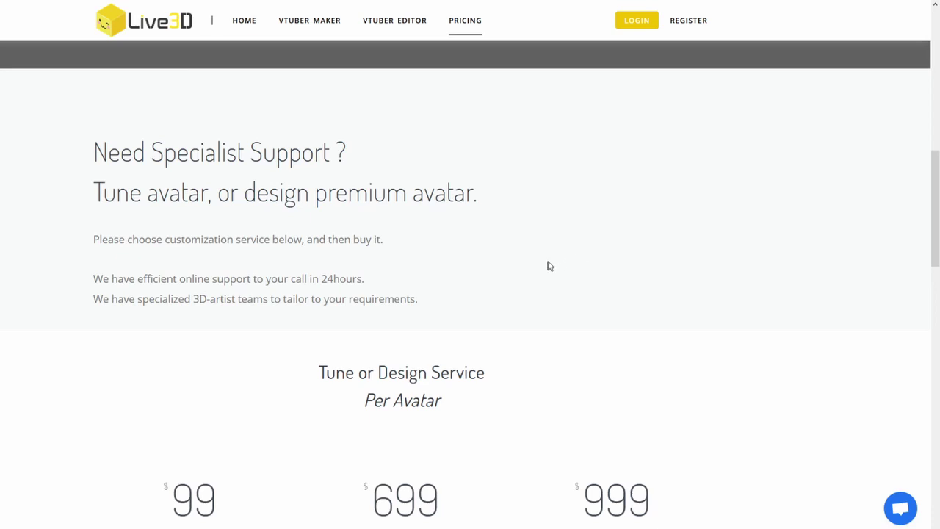
Review the prices and contents of the avatar tuning and design services on the Live3D pricing page.
scroll(786, 315, down, 5)
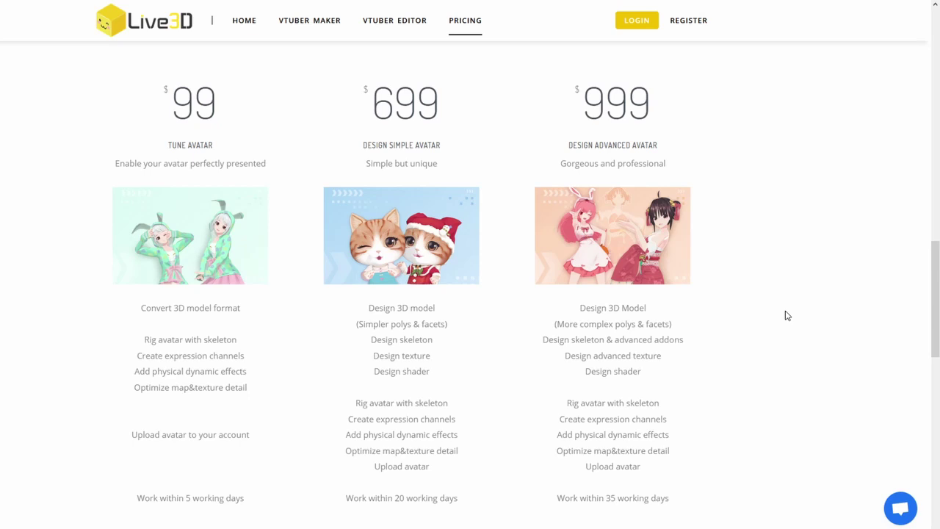
scroll(518, 370, up, 2)
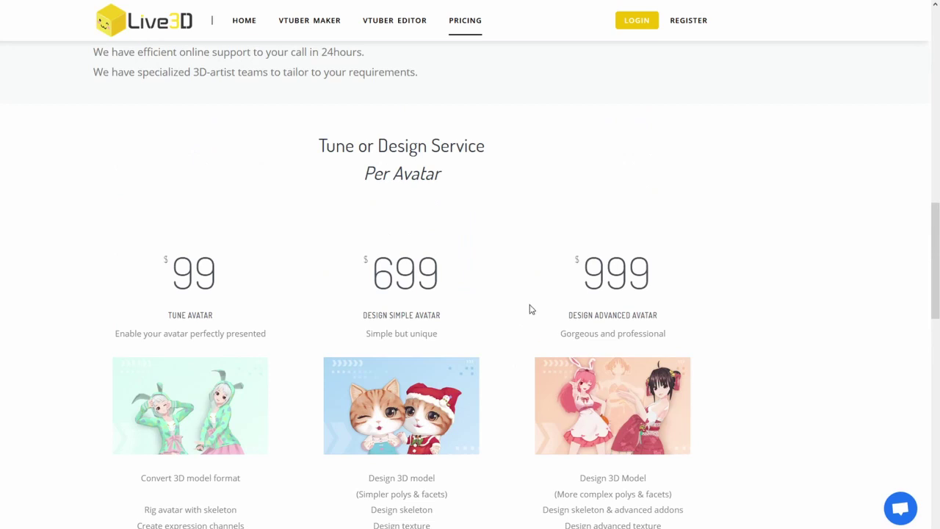
scroll(525, 245, down, 1)
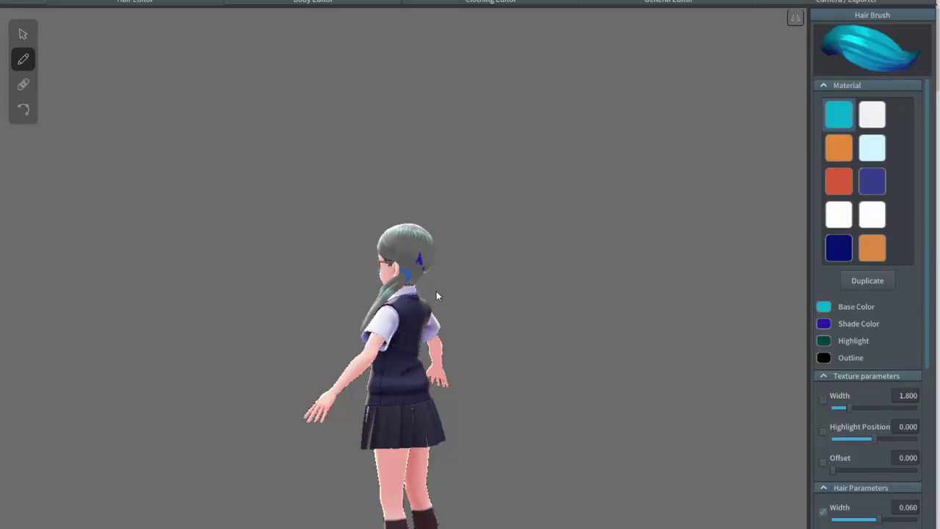
Switch to VRoid Studio, draw a hair strand on the back of the avatar's head, and open the clothing settings.
drag(416, 314, 412, 248)
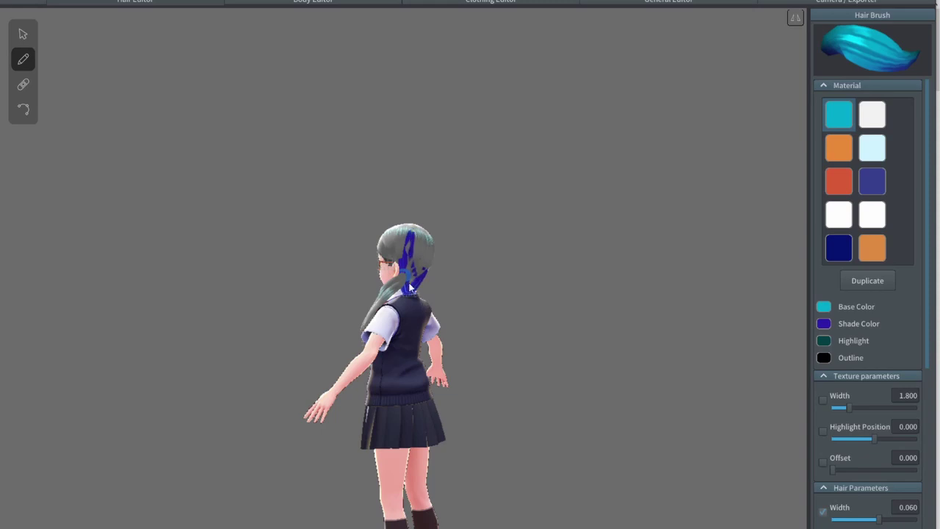
drag(817, 448, 877, 449)
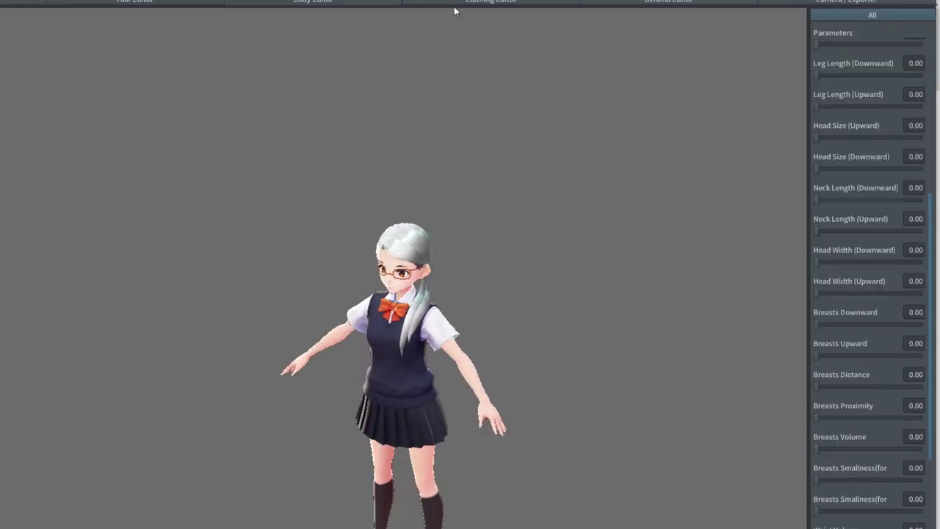
click(454, 6)
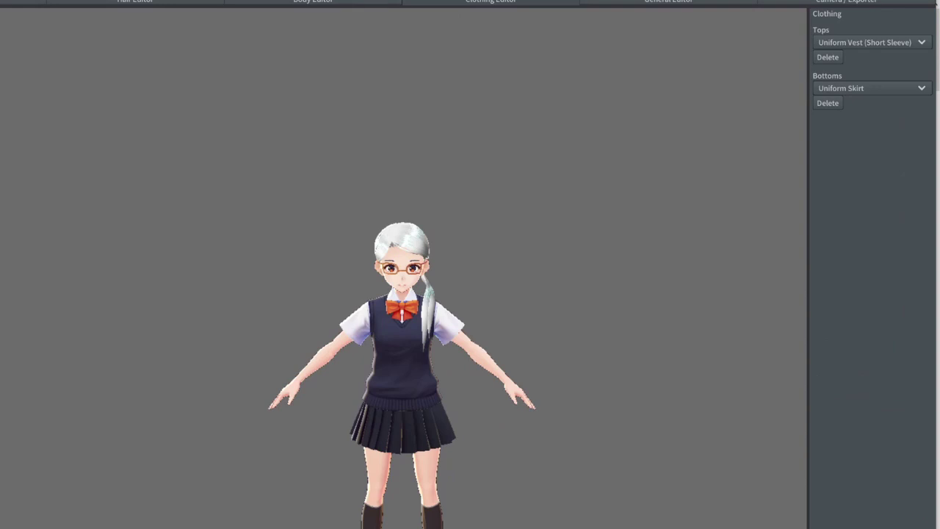